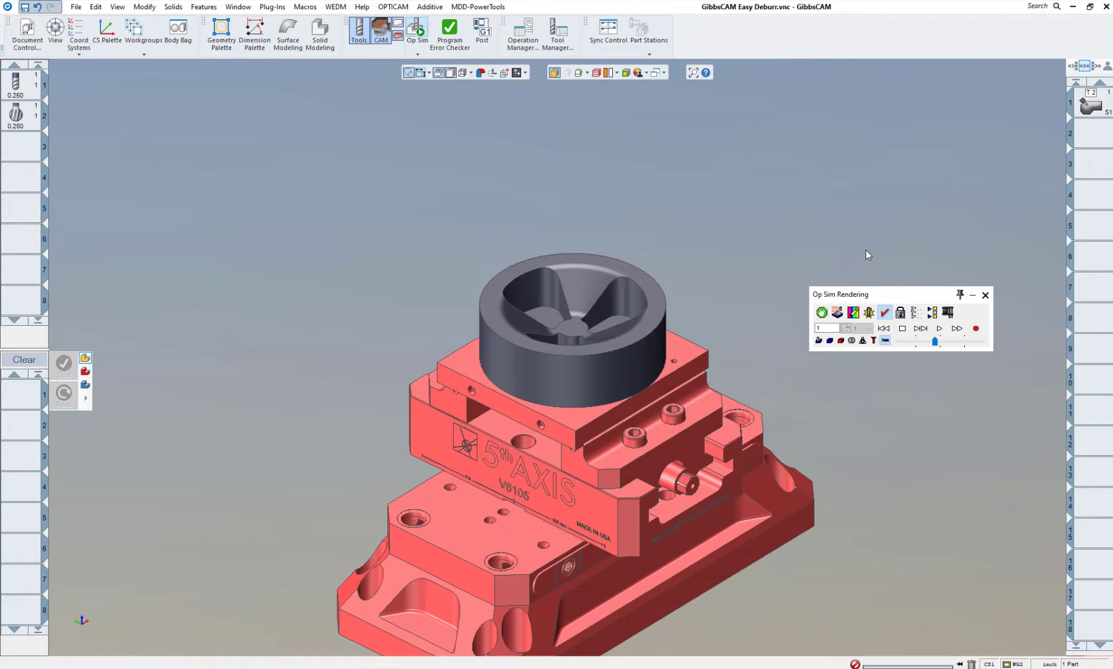
Rewind the Op Sim replay of the deburr toolpath to its start and lower the playback speed
left_click(886, 331)
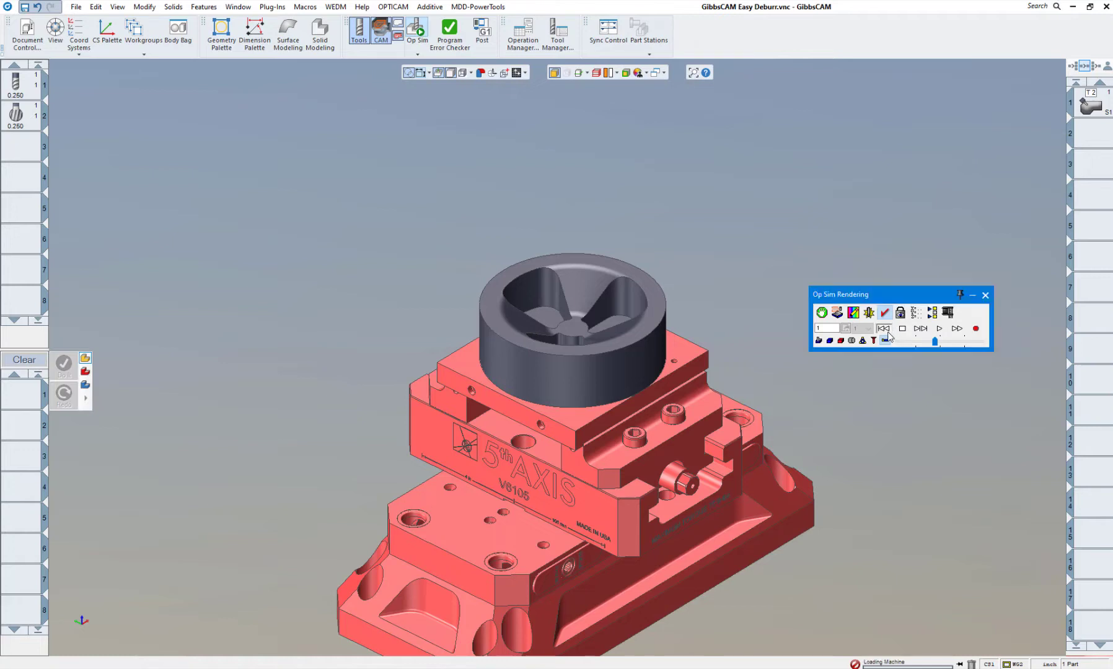
left_click(917, 343)
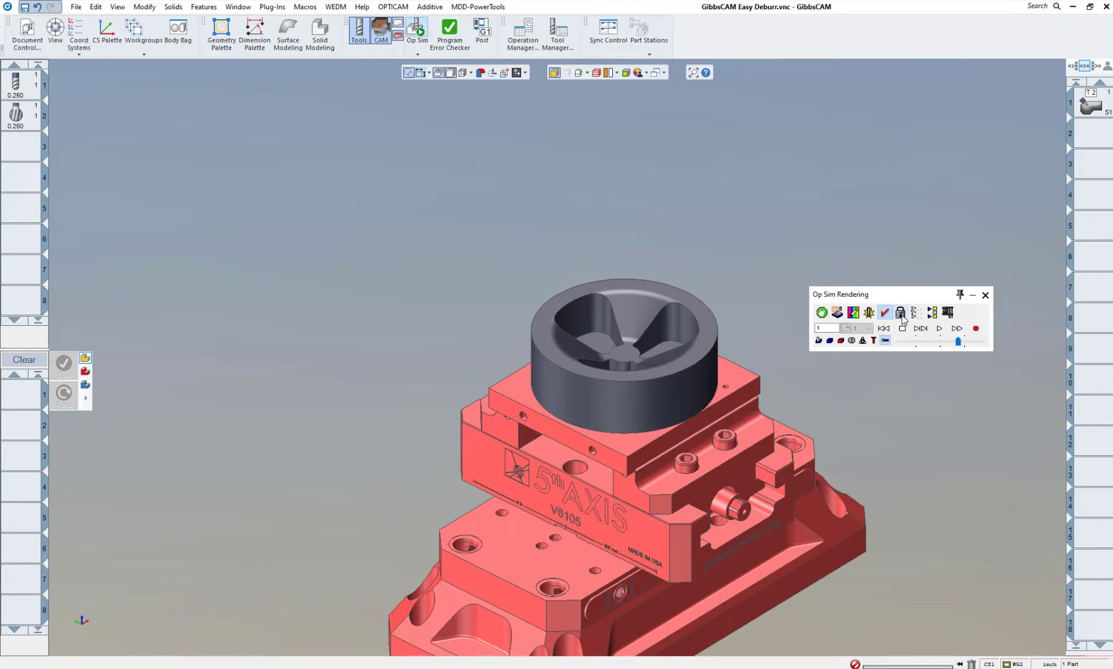
Check the POV Lock settings, then run the Op Sim replay to EOP at a gradually higher speed
left_click(885, 342)
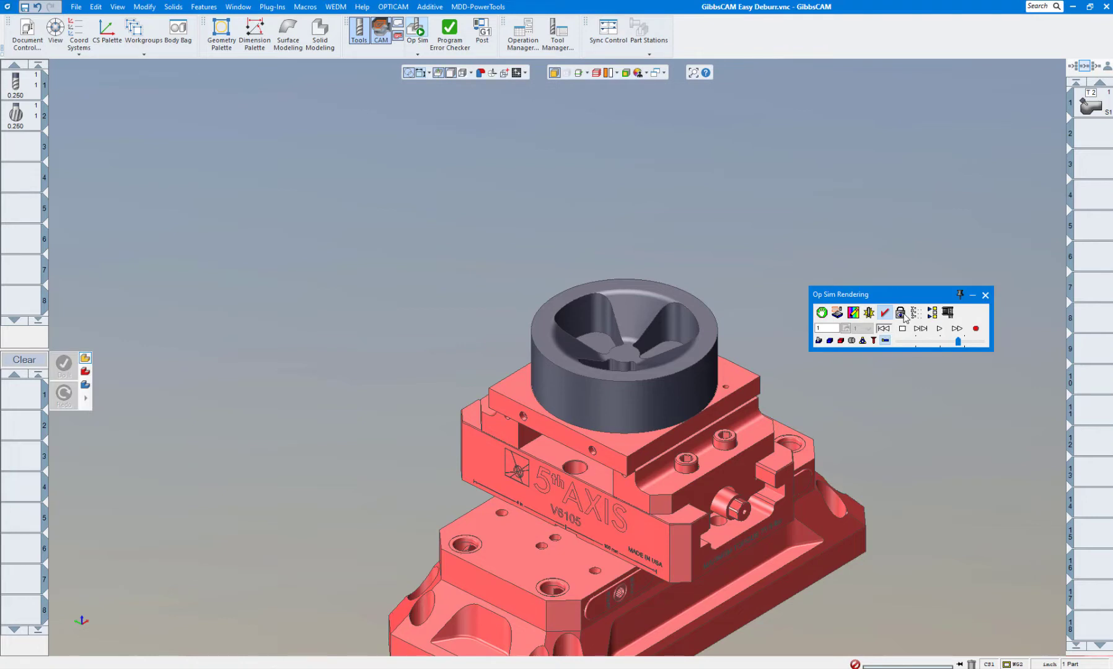
left_click(901, 313)
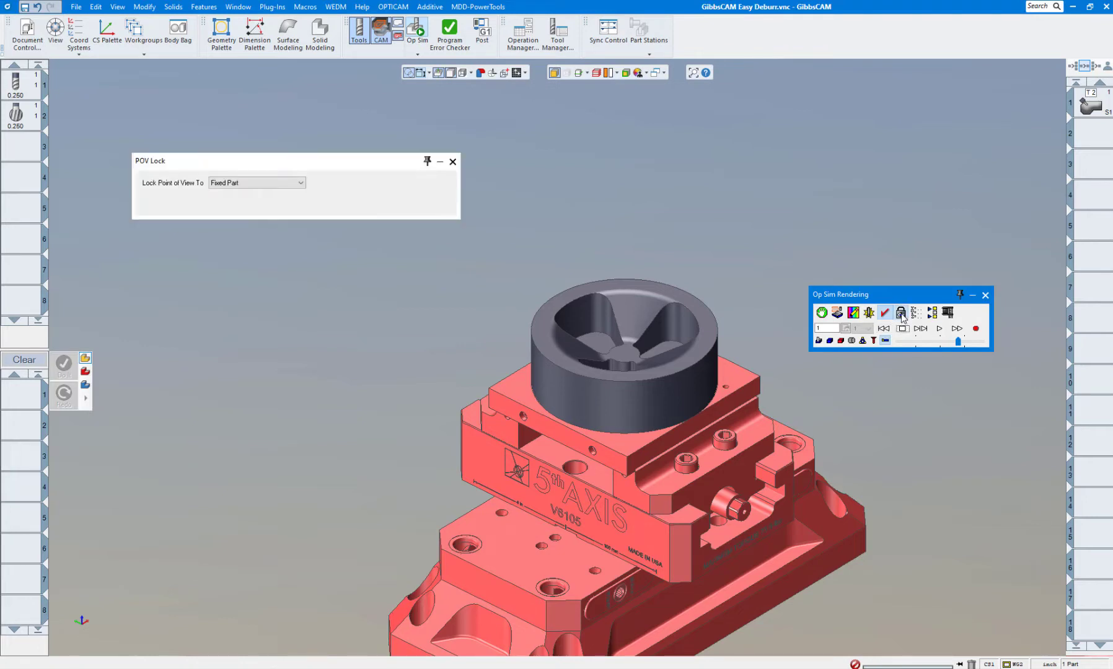
left_click(453, 163)
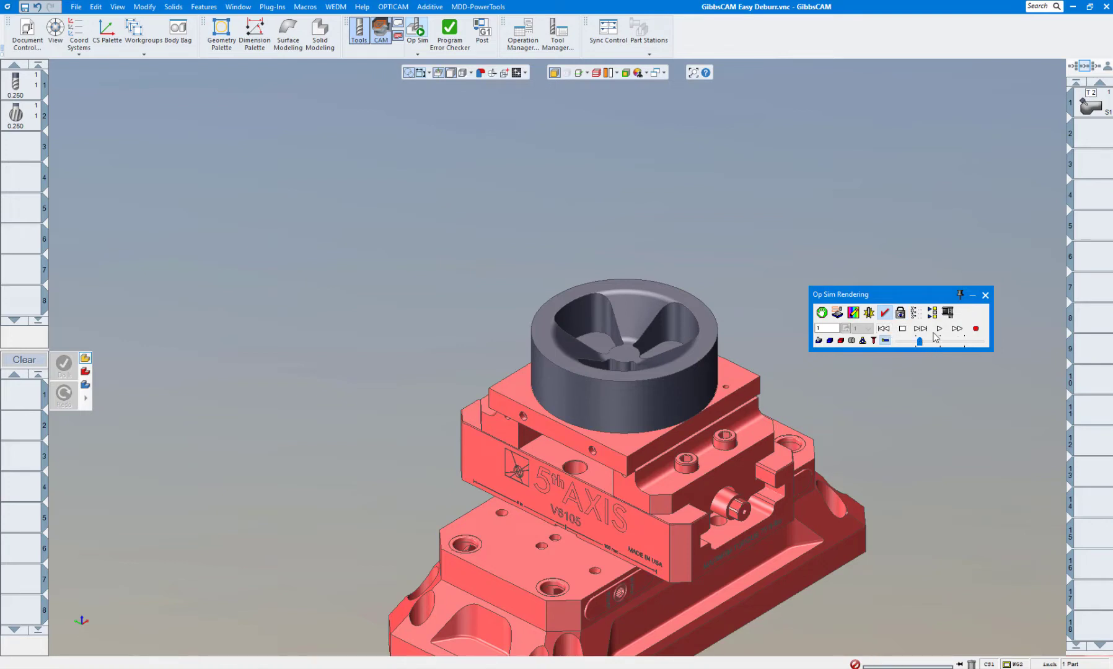
left_click(939, 330)
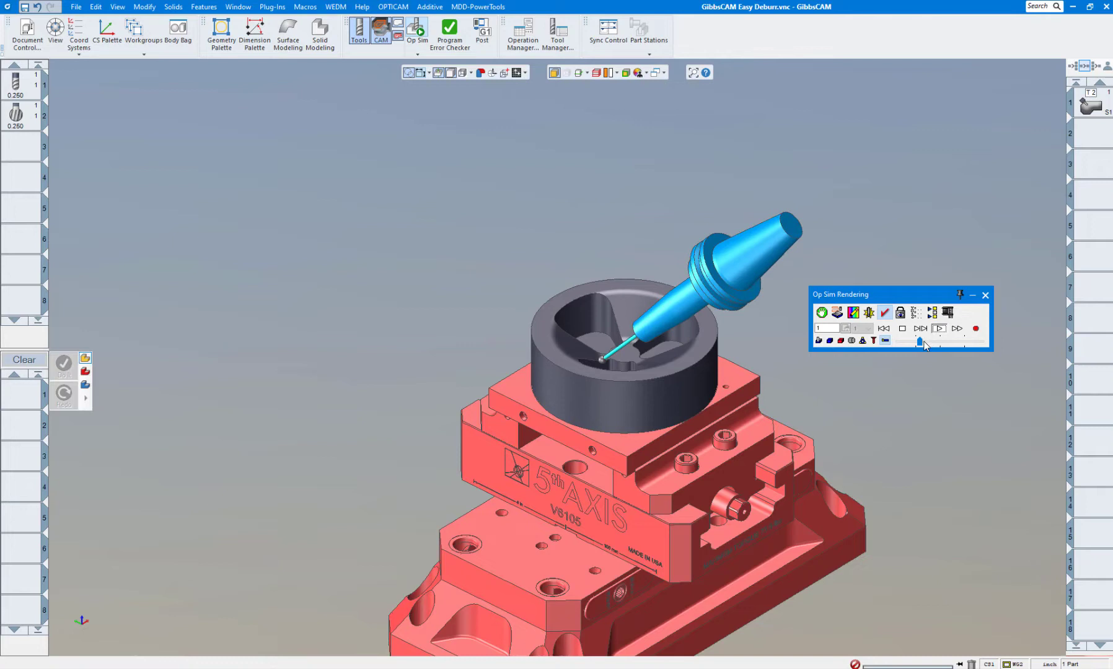
left_click_drag(926, 342, 947, 339)
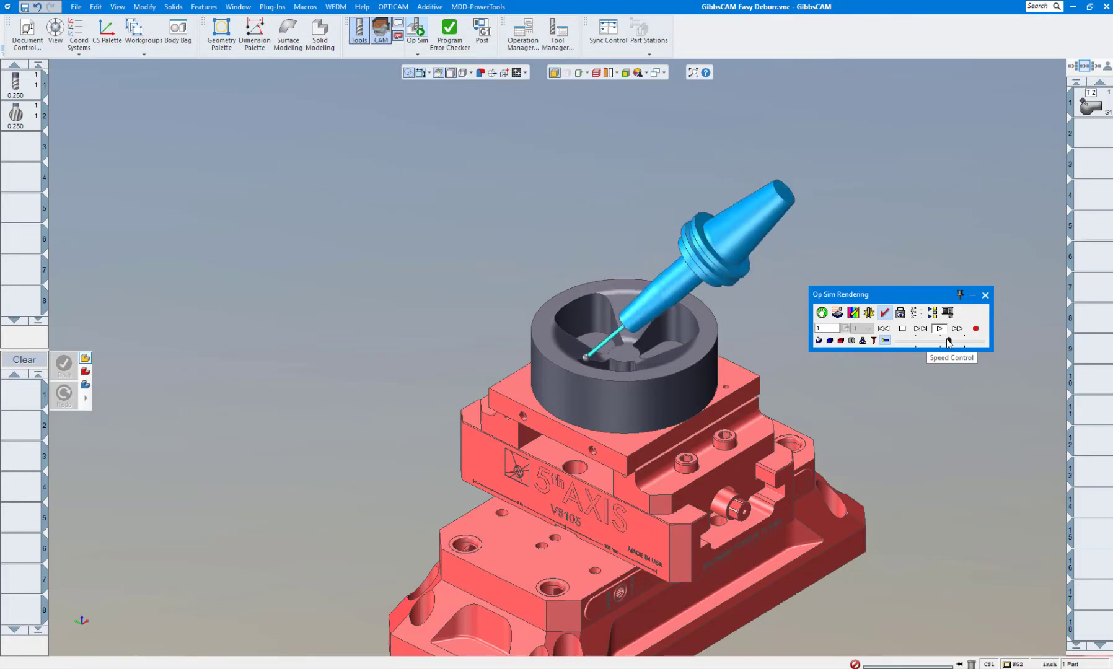
left_click_drag(947, 339, 958, 345)
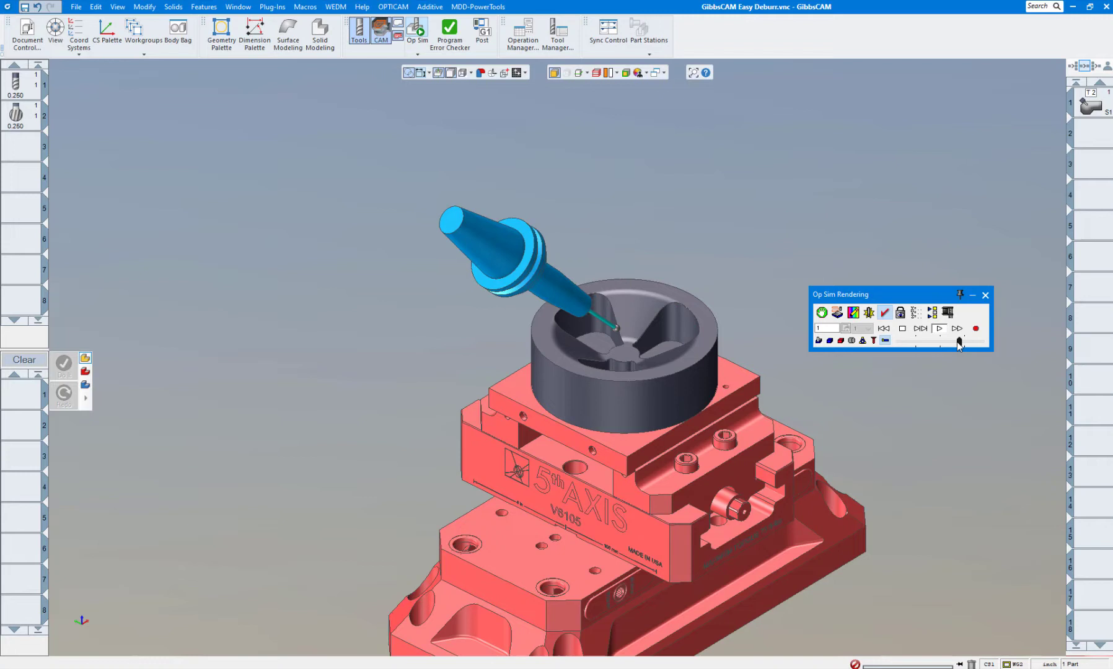
left_click_drag(959, 342, 971, 342)
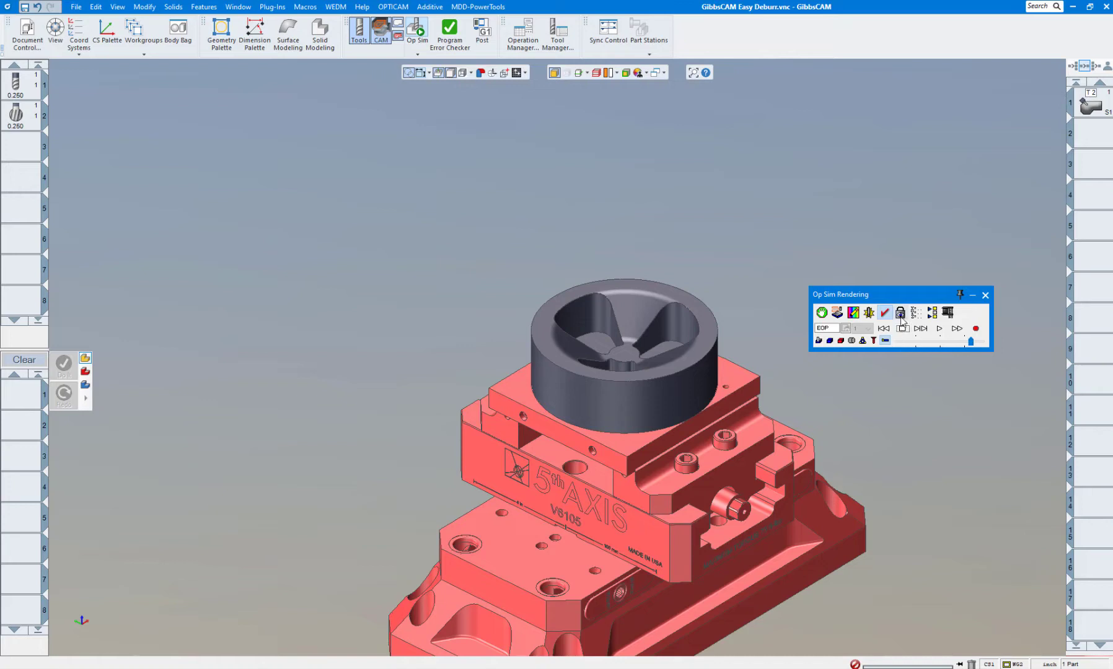
Lock the point of view to the Machine in the POV Lock settings
left_click(900, 314)
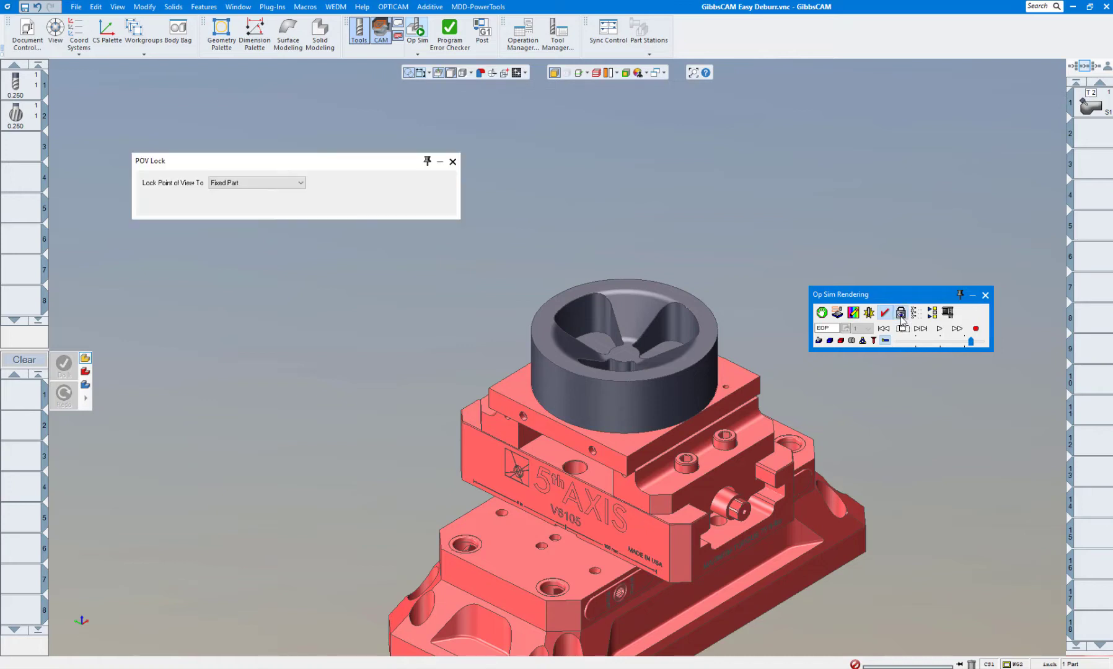
left_click(301, 182)
left_click(242, 225)
left_click(453, 163)
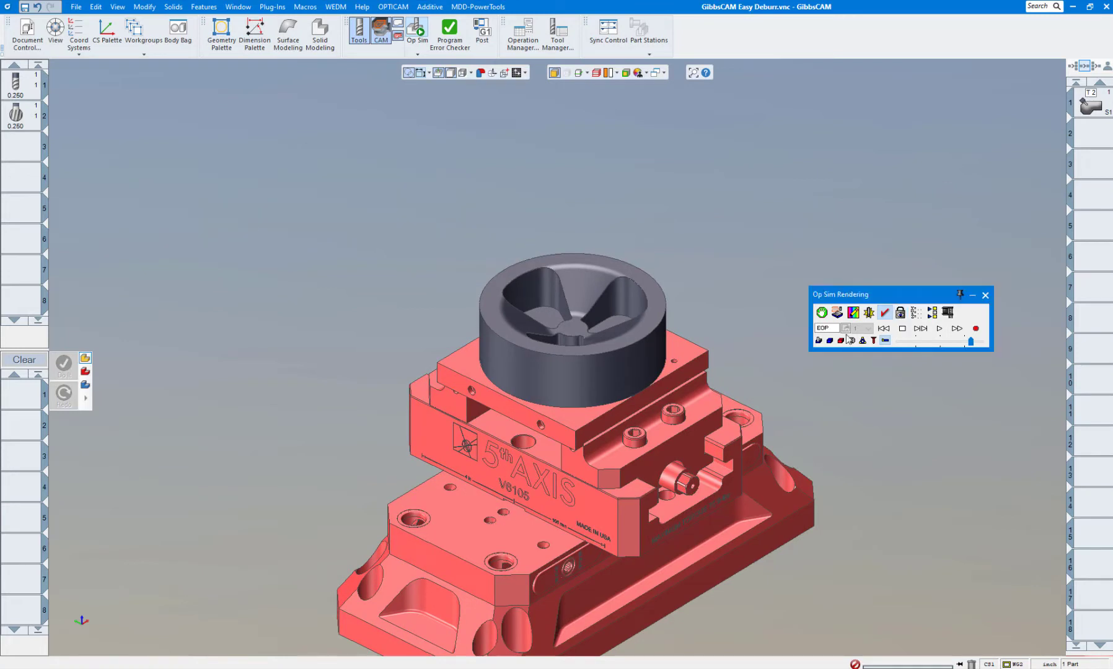
Rewind to operation 1 and replay the toolpath to the end at increased playback speed
left_click(911, 341)
left_click(940, 330)
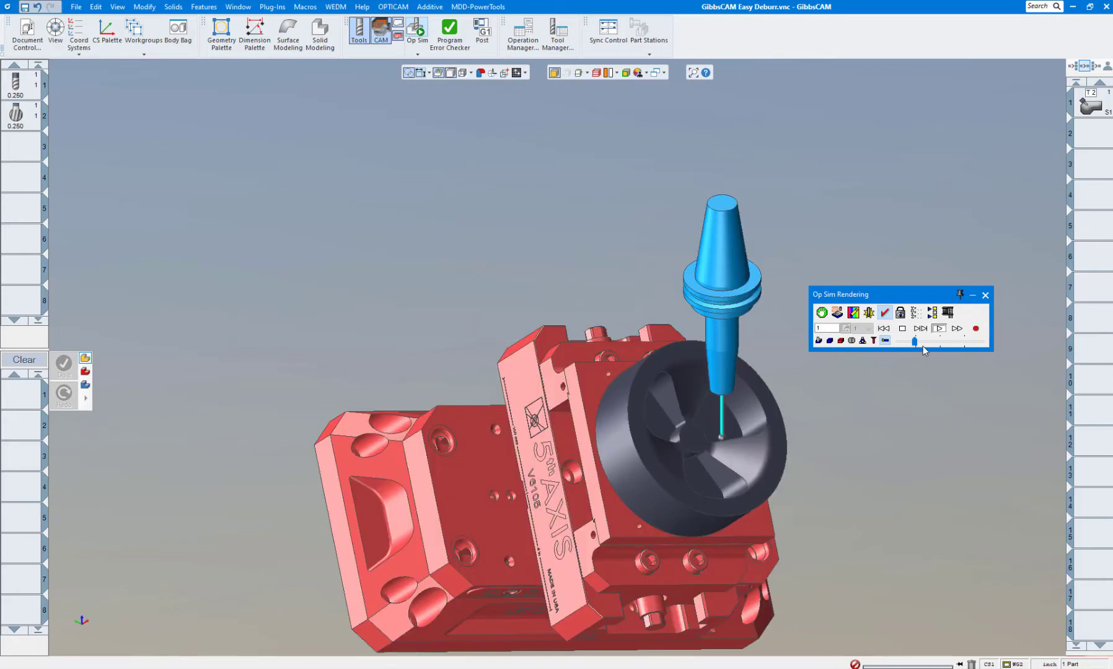
left_click_drag(915, 343, 932, 344)
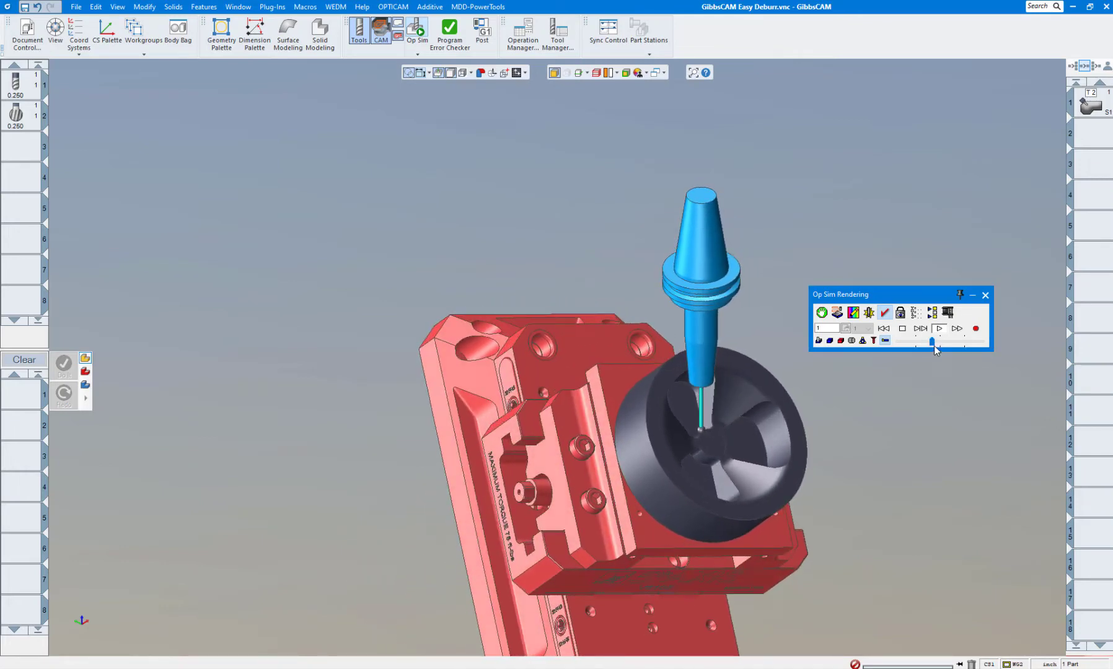
left_click_drag(937, 347, 955, 339)
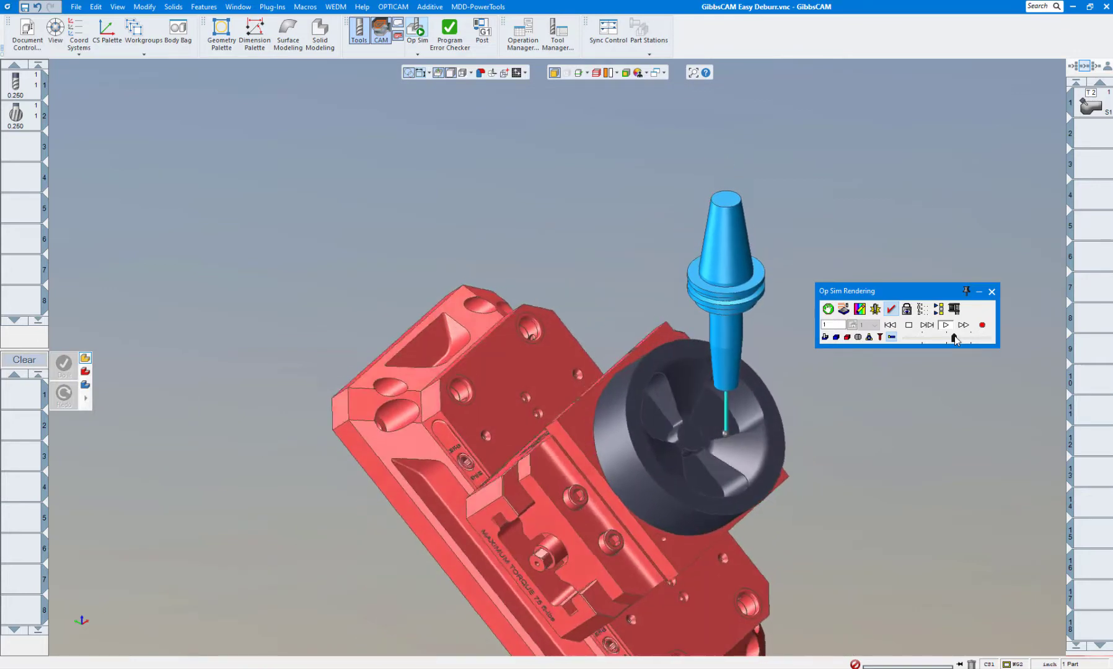
left_click_drag(952, 340, 979, 340)
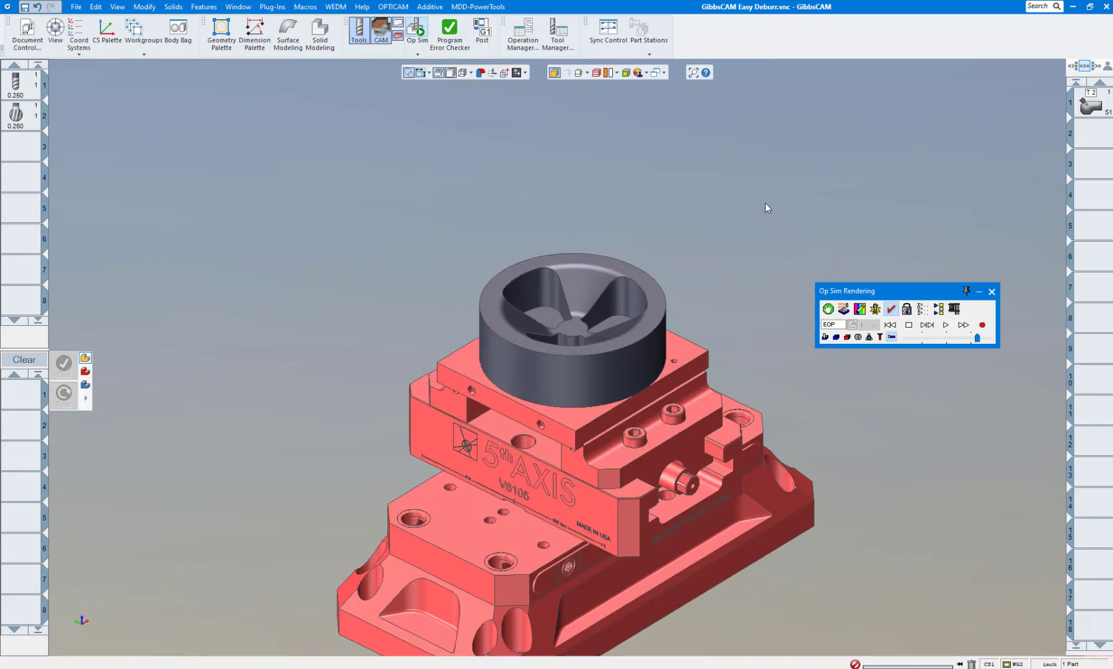
Close Op Sim, launch Machine Sim, and zoom out to frame the whole Okuma machine
left_click(991, 291)
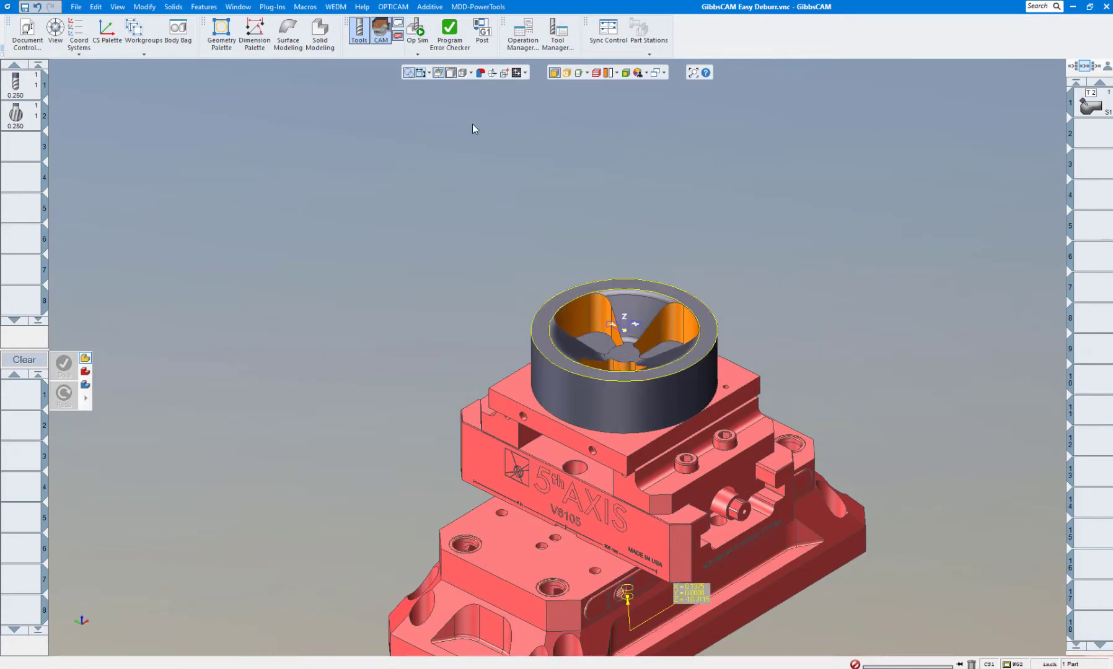
left_click(414, 54)
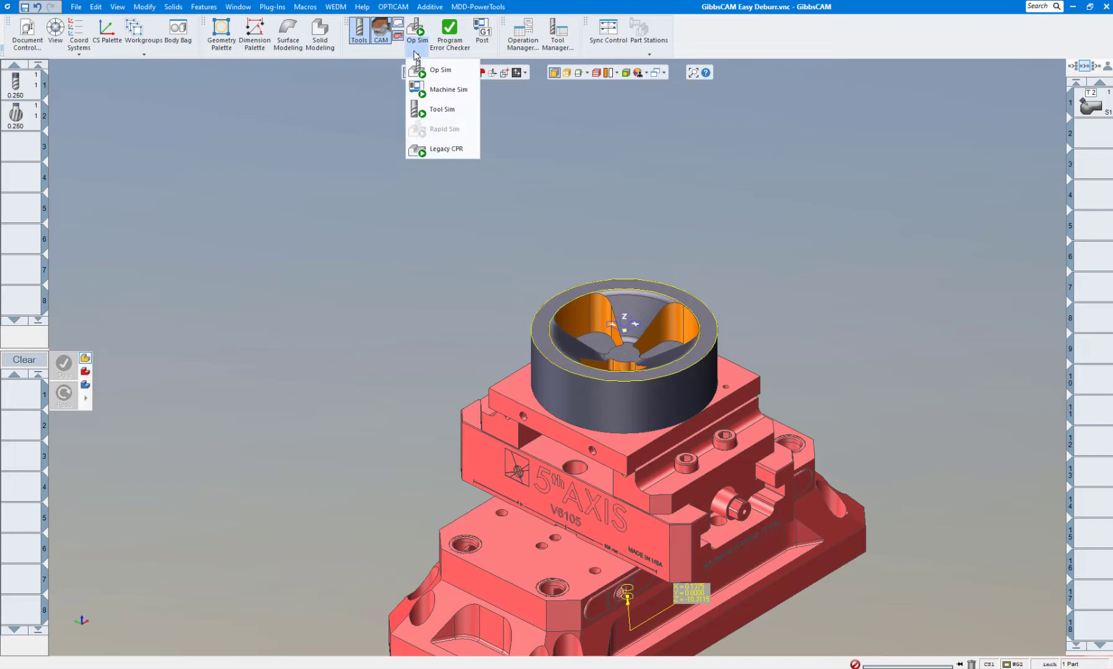
left_click(442, 91)
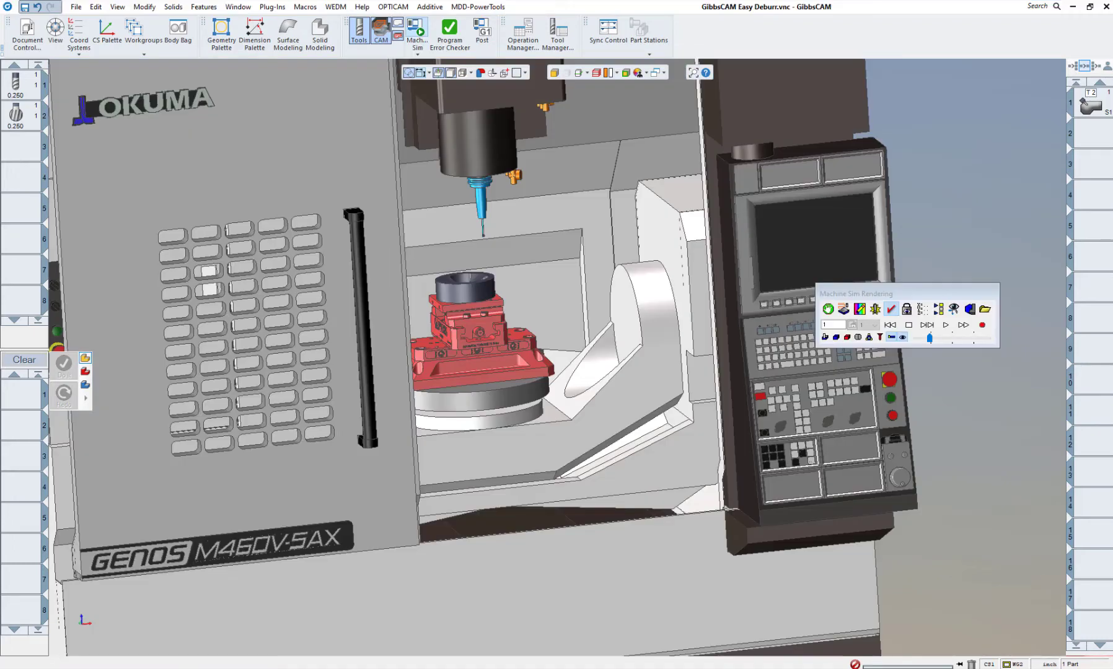
scroll(686, 225, "down", 5)
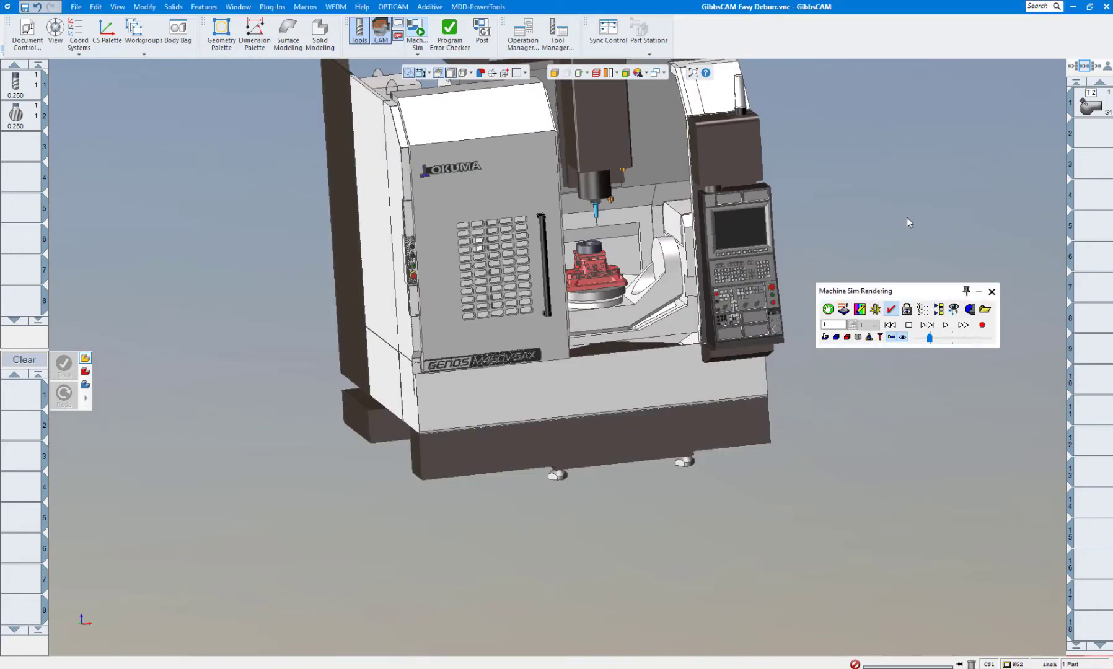
scroll(906, 216, "up", 5)
scroll(906, 217, "up", 4)
key("Right")
key("Right")
key("Right")
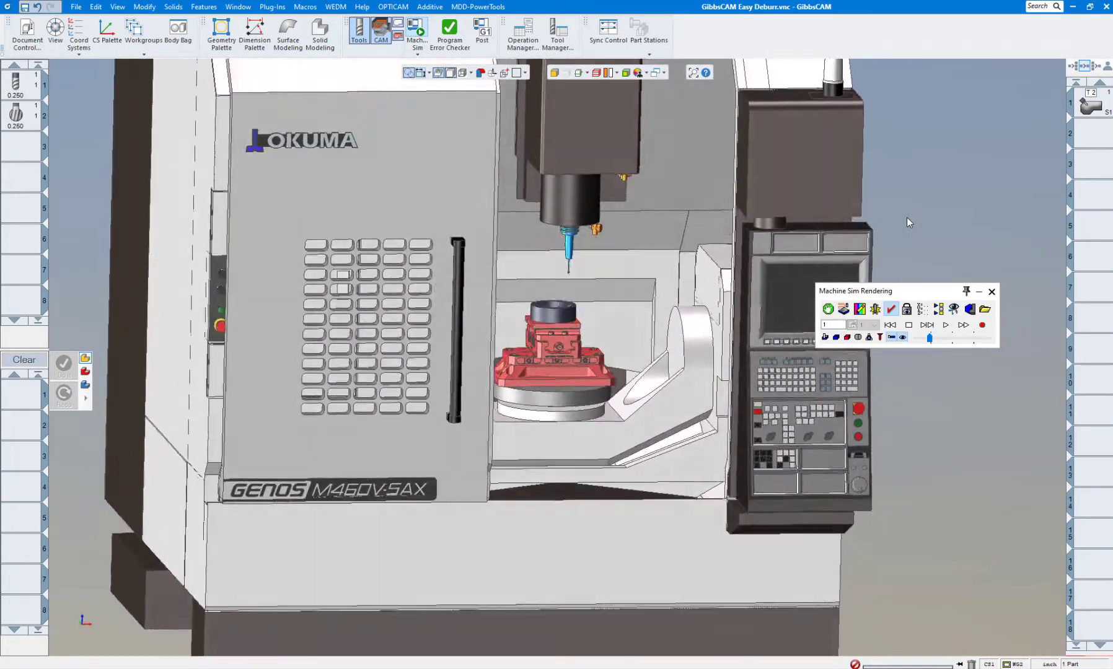
scroll(906, 216, "up", 2)
scroll(487, 439, "up", 4)
key("Down")
key("Down")
Start the machine simulation playback and speed it up
left_click(930, 338)
left_click(946, 326)
left_click_drag(929, 338, 946, 338)
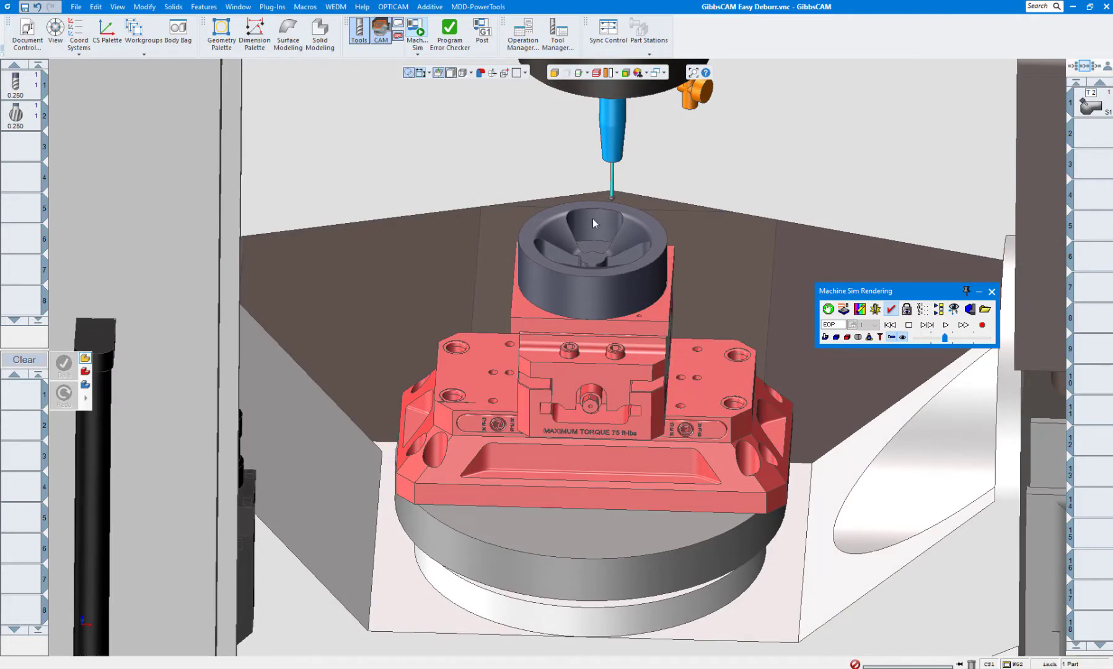
scroll(739, 248, "down", 5)
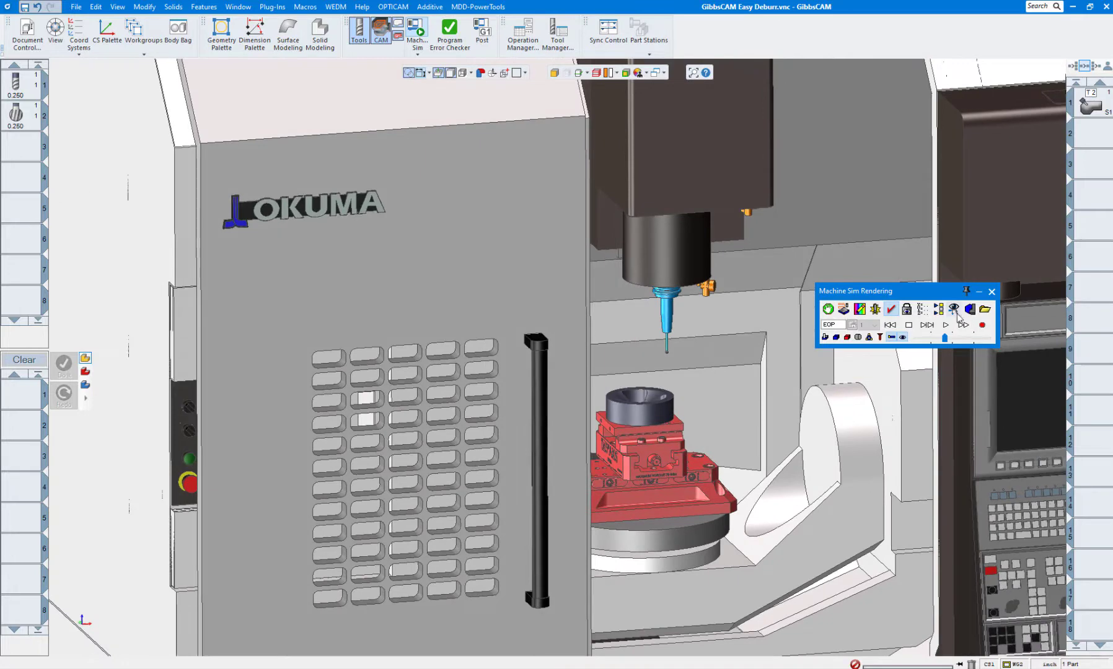
Open Machine Component Visibility and arrange the manager and playback panels so both are visible
left_click(955, 308)
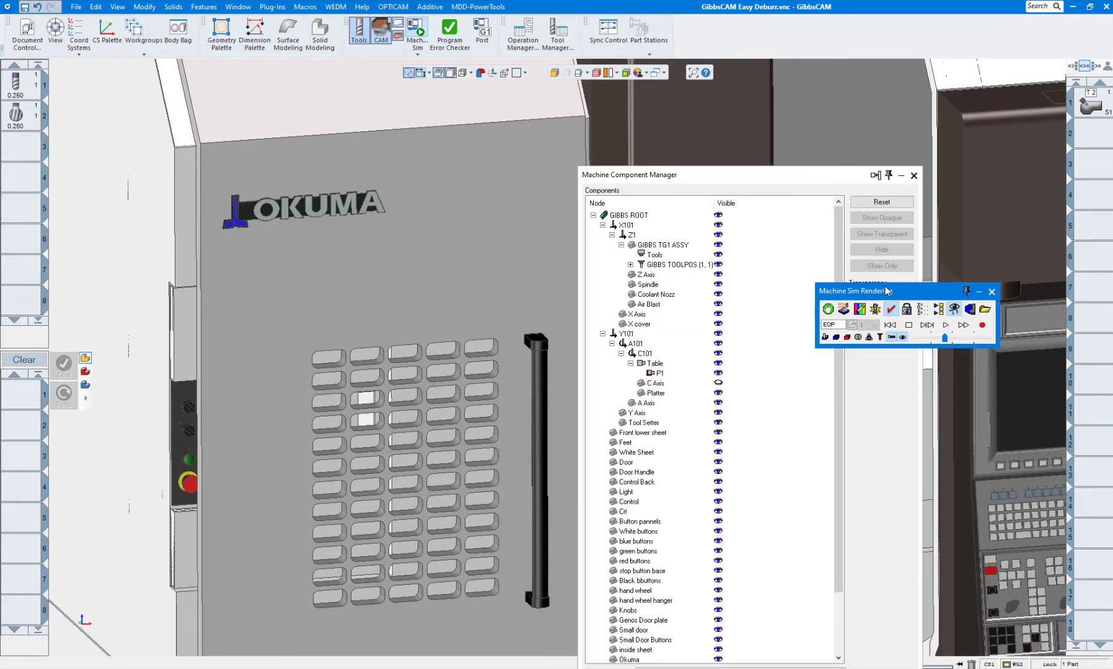
left_click_drag(881, 290, 988, 405)
left_click(806, 175)
left_click_drag(831, 129, 830, 131)
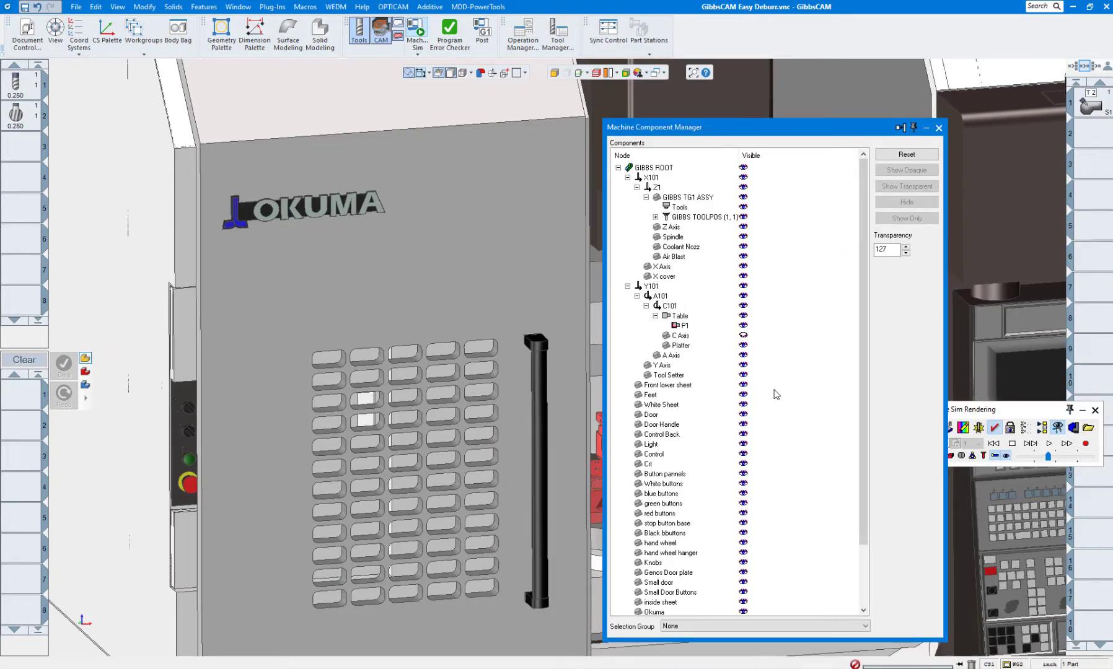
Hide the Door and White Sheet components
left_click(763, 414)
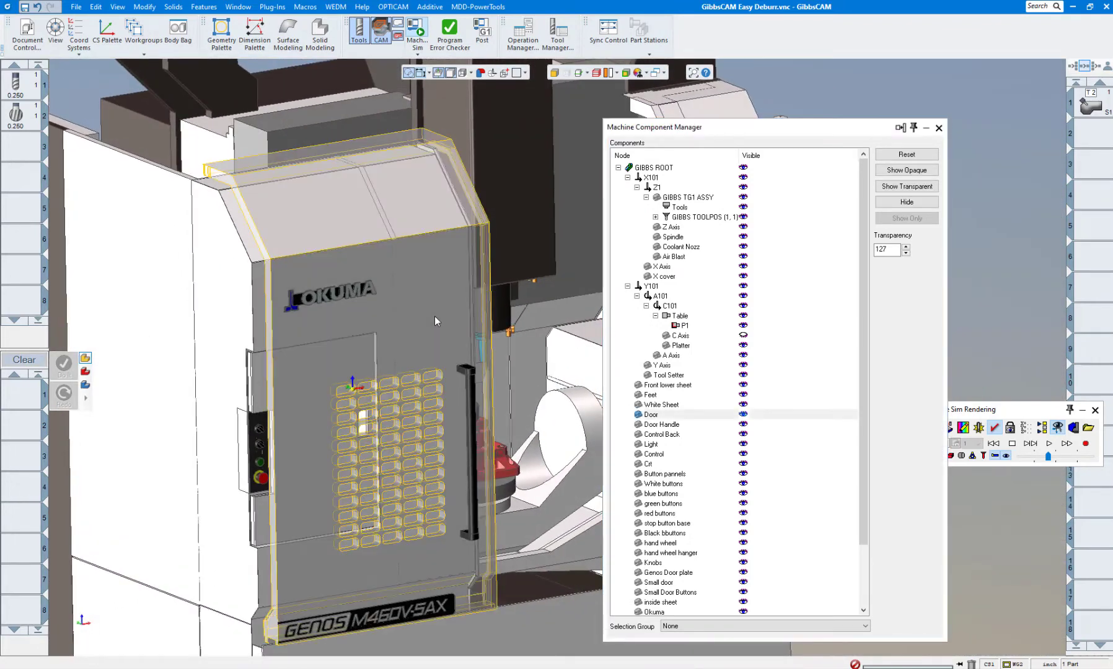
left_click(906, 202)
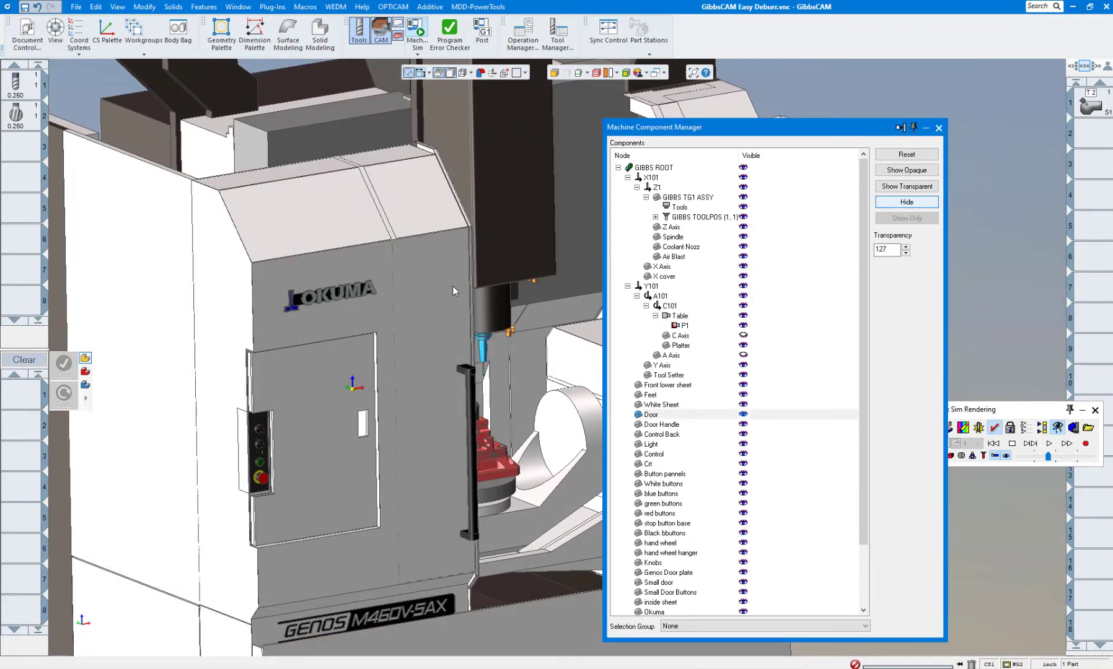
left_click(433, 298)
left_click(905, 203)
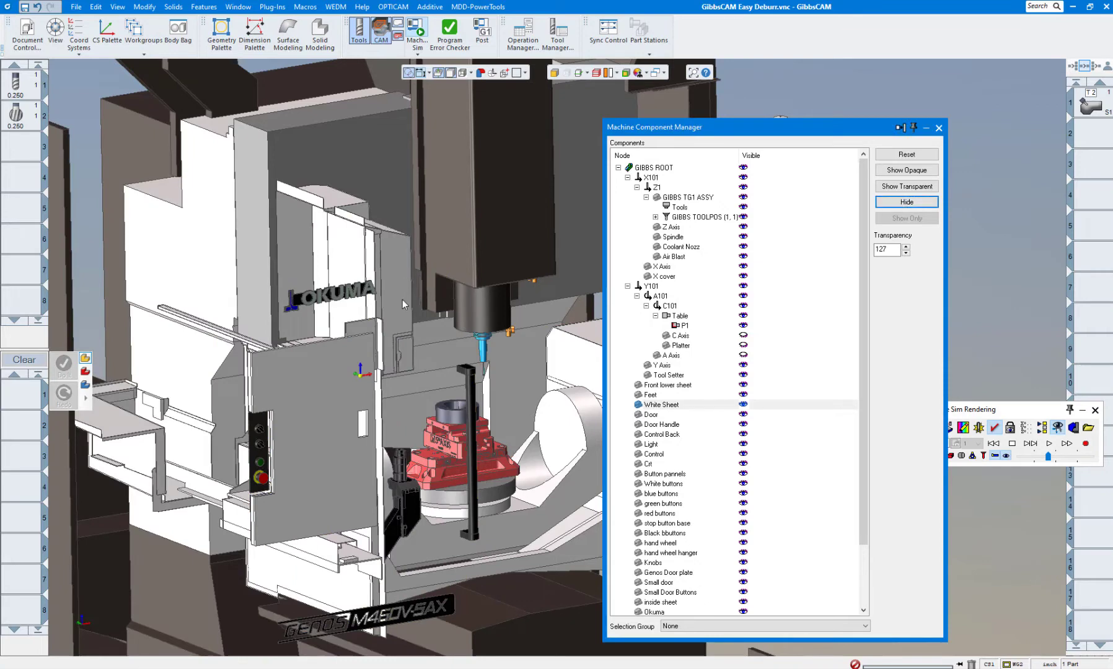
Hide the Genos Door plate and the Small door
left_click(365, 293)
left_click(344, 389)
left_click(363, 633)
left_click(363, 630)
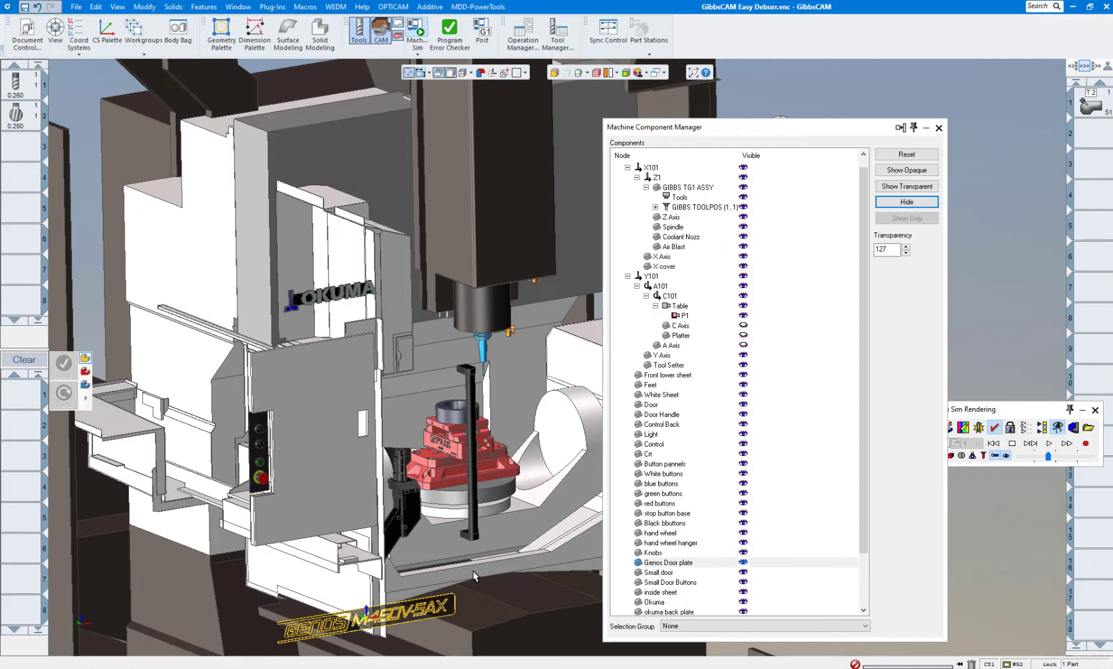
left_click(906, 202)
left_click(434, 362)
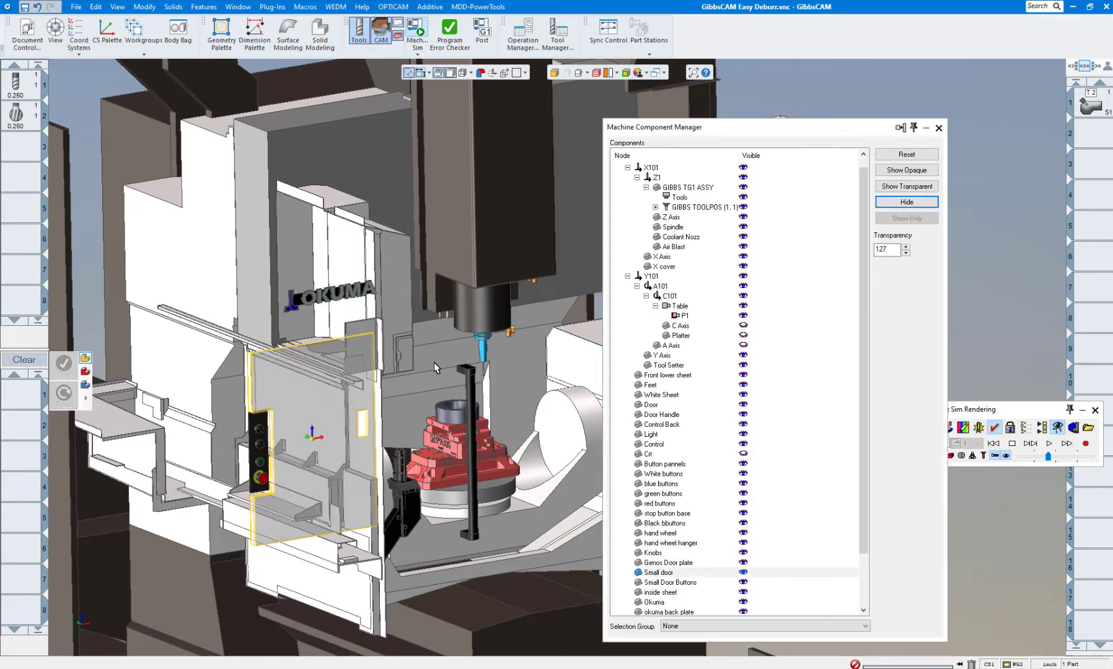
left_click(906, 204)
Hide the inside sheet and the Okuma logo to expose the machine interior
middle_click_drag(404, 354, 367, 344)
left_click(376, 336)
left_click(903, 205)
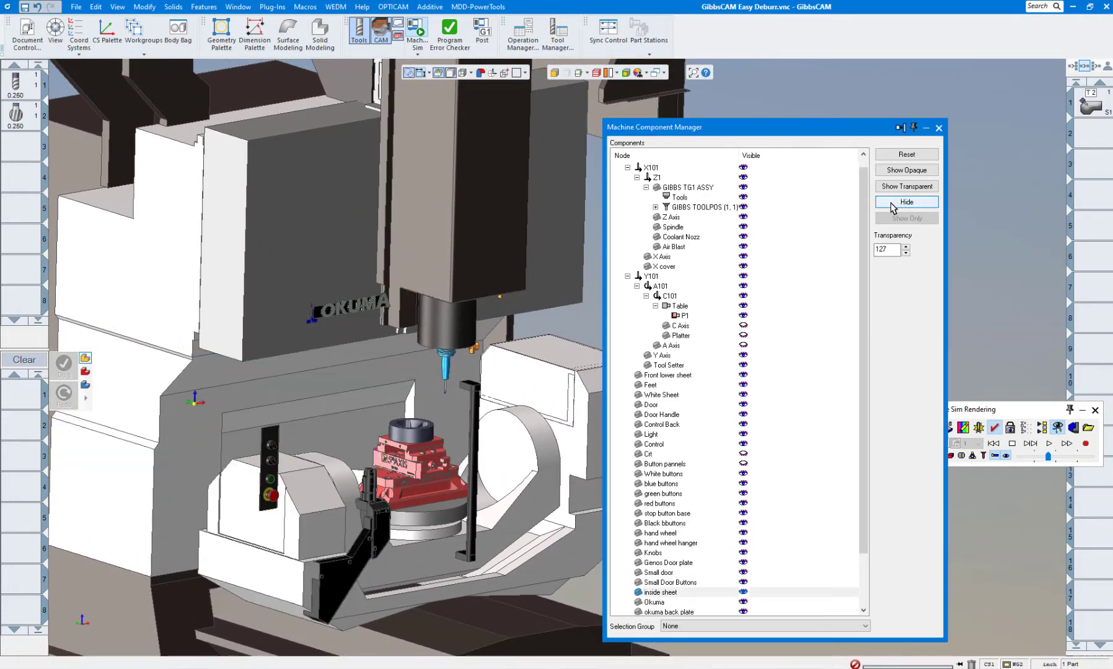
left_click(369, 309)
left_click(922, 205)
scroll(395, 440, "up", 8)
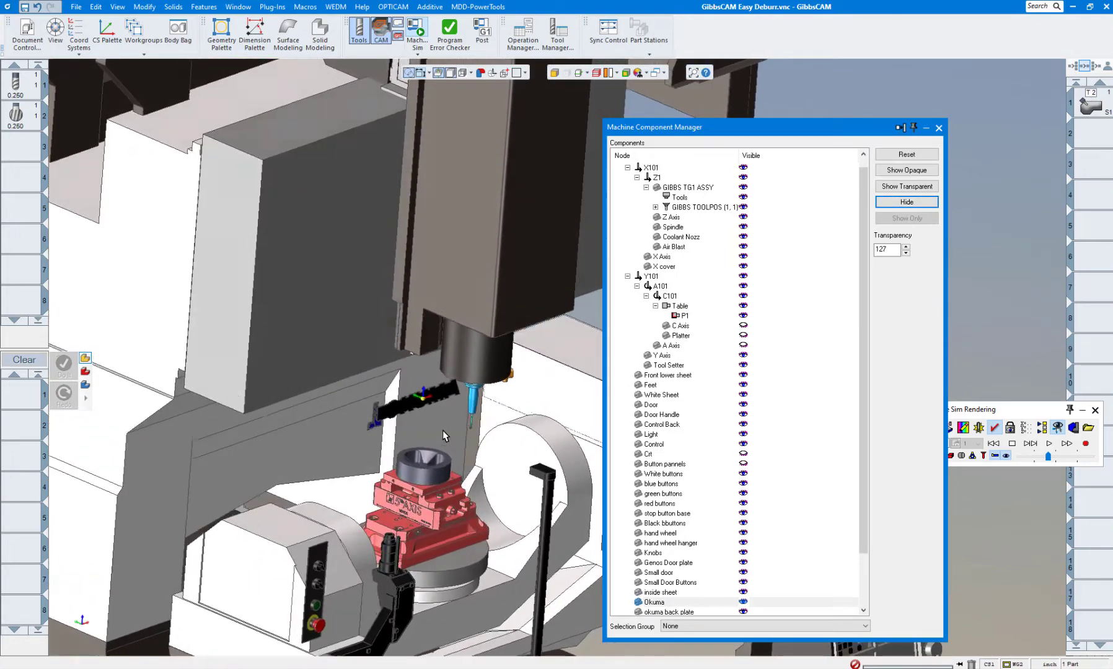
scroll(444, 434, "up", 6)
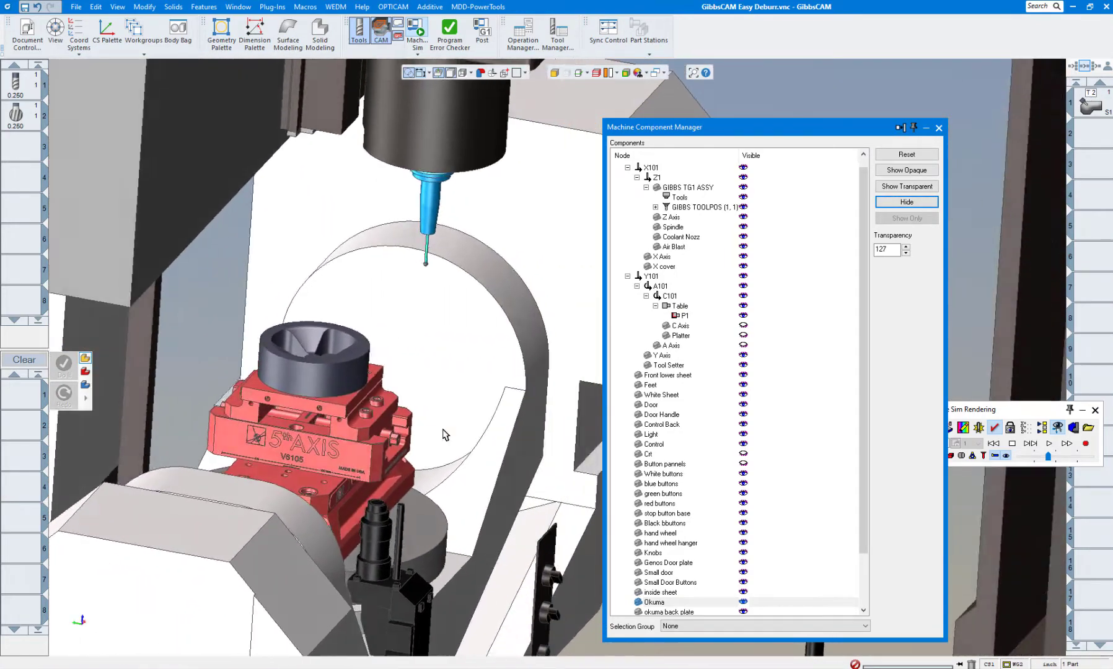
Close the Machine Component Manager and play the machine simulation through to end of program
scroll(442, 429, "down", 8)
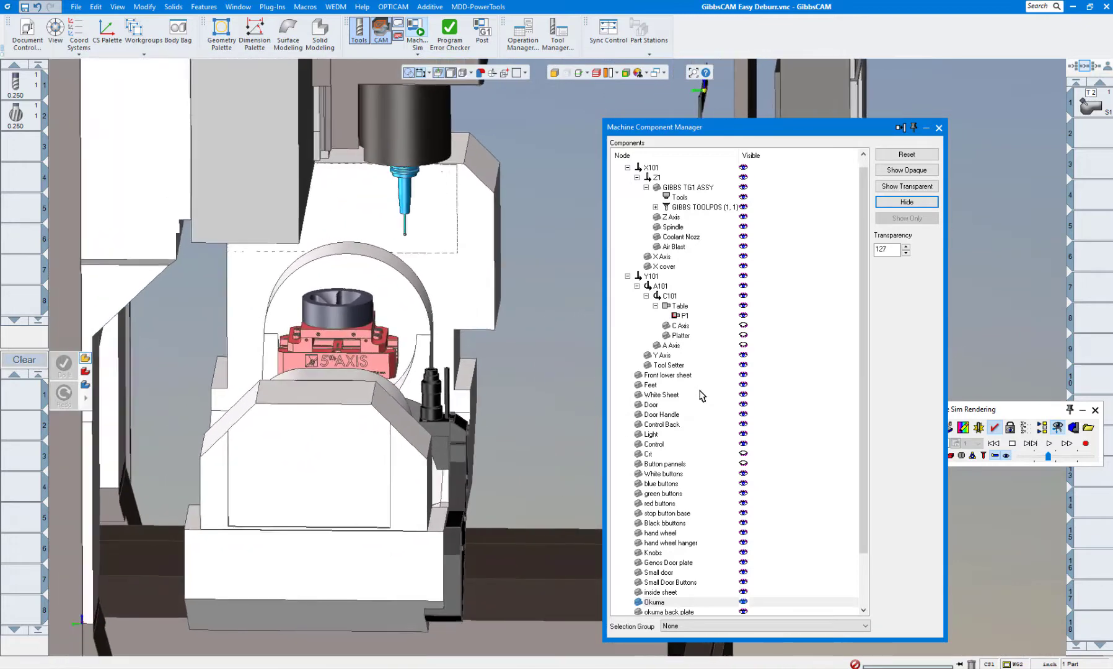
left_click(939, 128)
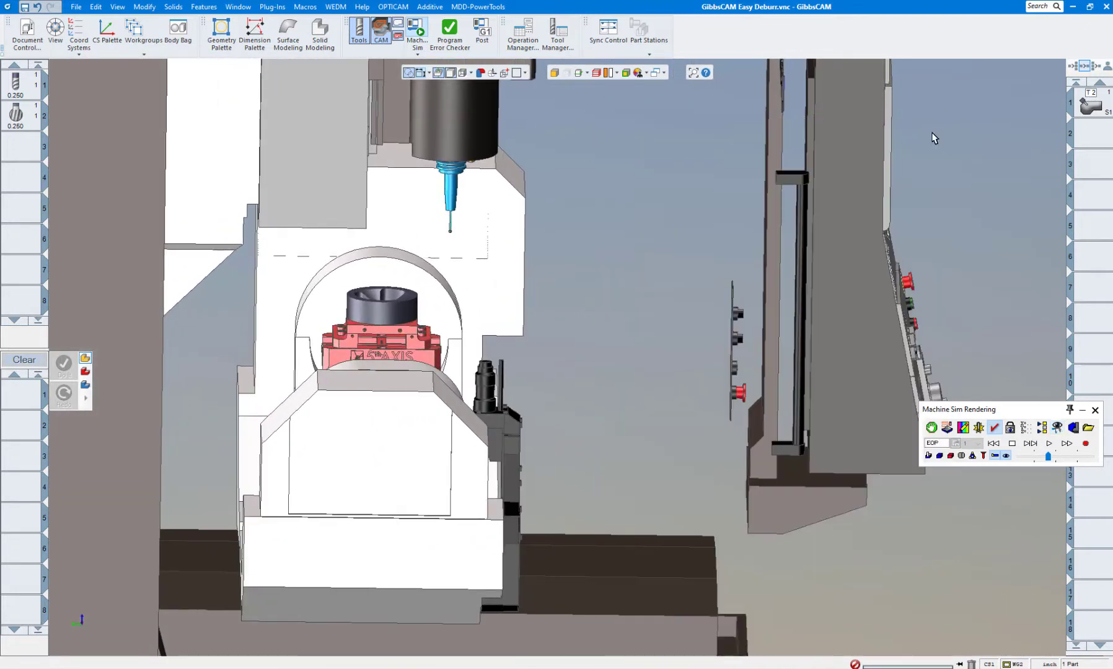
left_click(1048, 443)
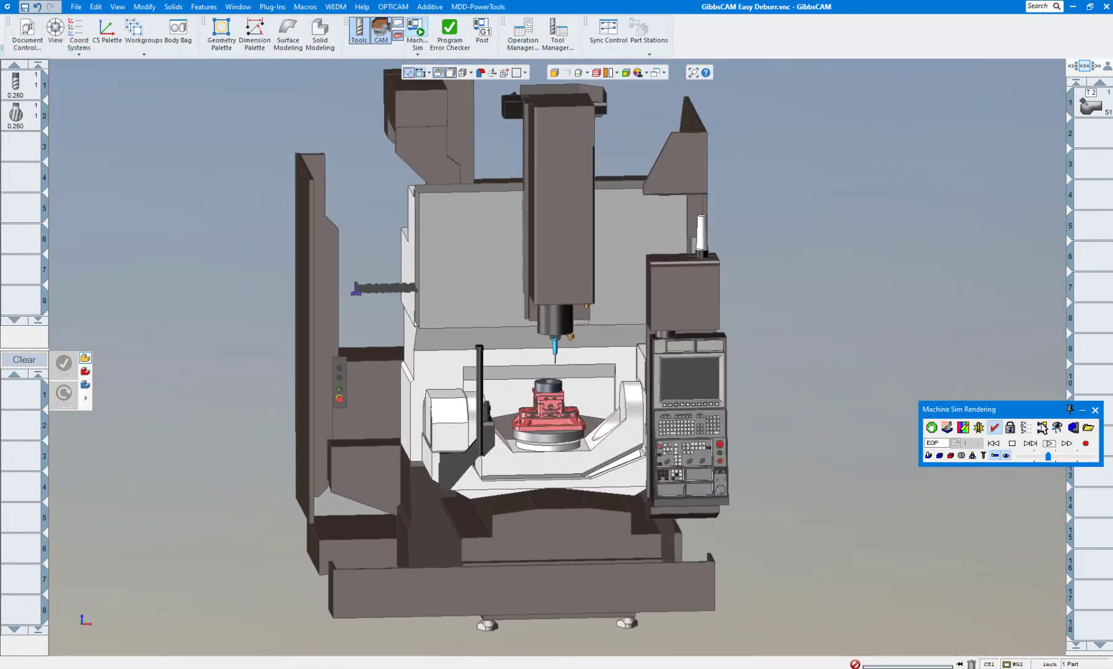
Reopen the component manager, hide the Crt screen on the control panel, and close it
left_click(1057, 427)
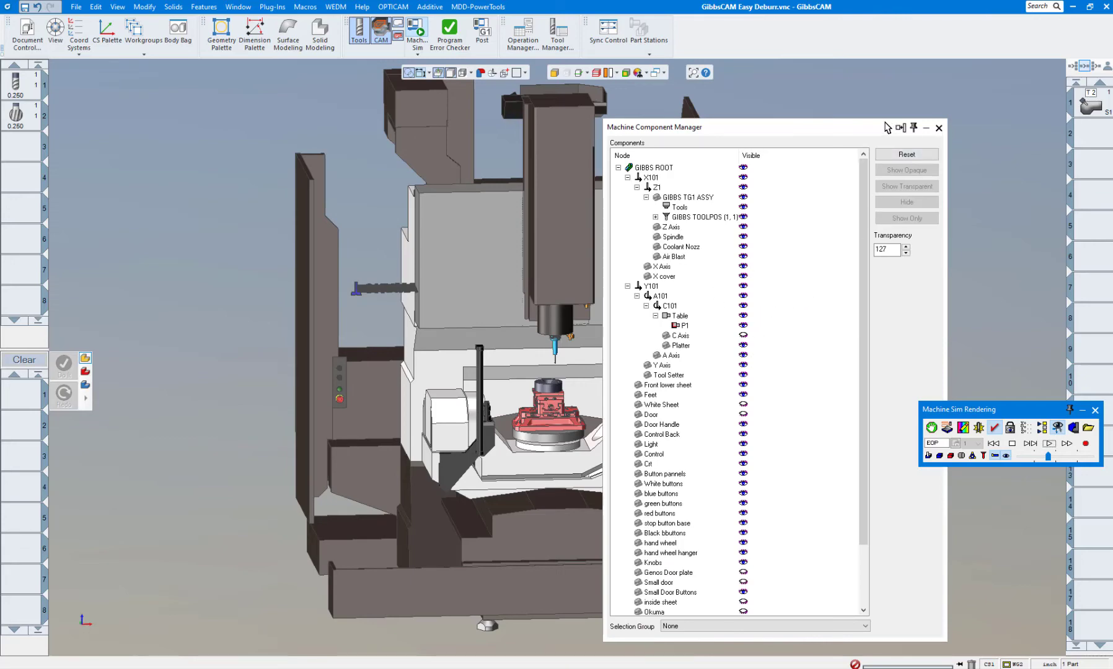
left_click(650, 150)
left_click_drag(433, 144, 428, 142)
left_click(691, 388)
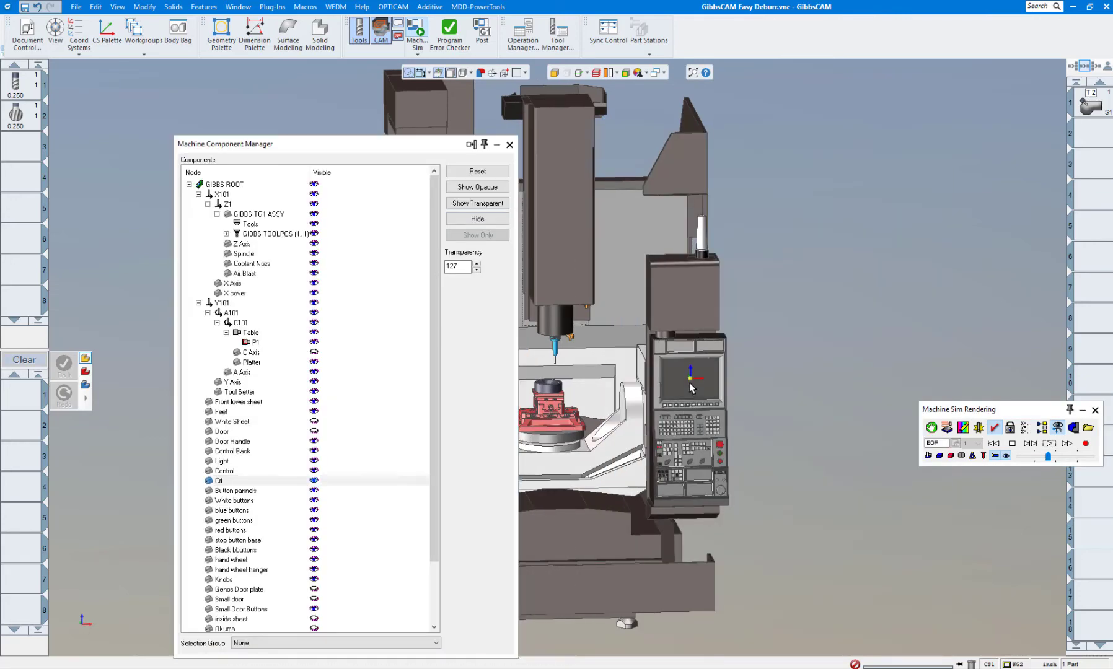
left_click(480, 220)
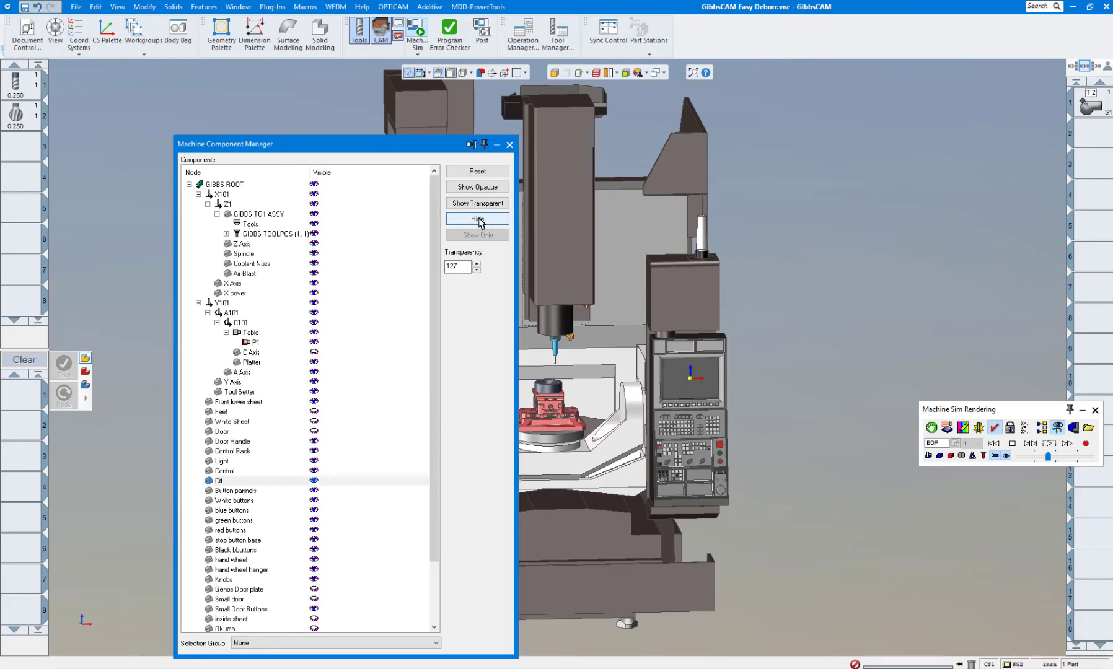
left_click(509, 144)
scroll(823, 280, "up", 6)
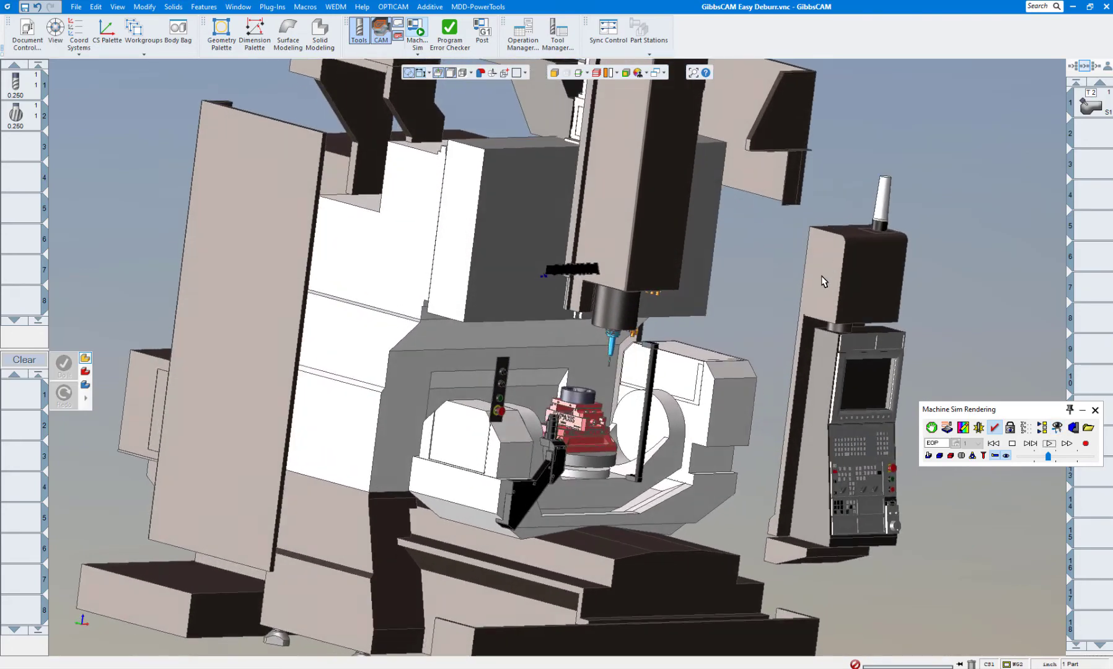